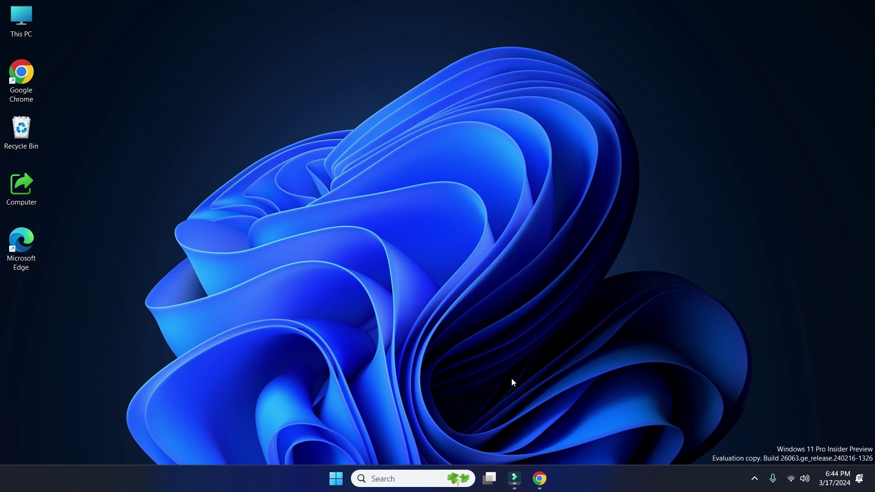
# Launch Task Manager from the Win+X menu and view its Memory performance page
pyautogui.rightClick(334, 480)
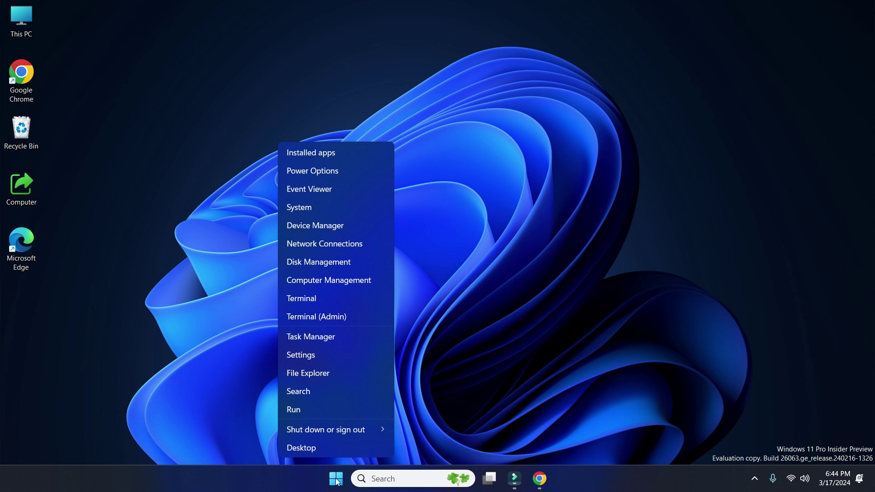
pyautogui.click(334, 338)
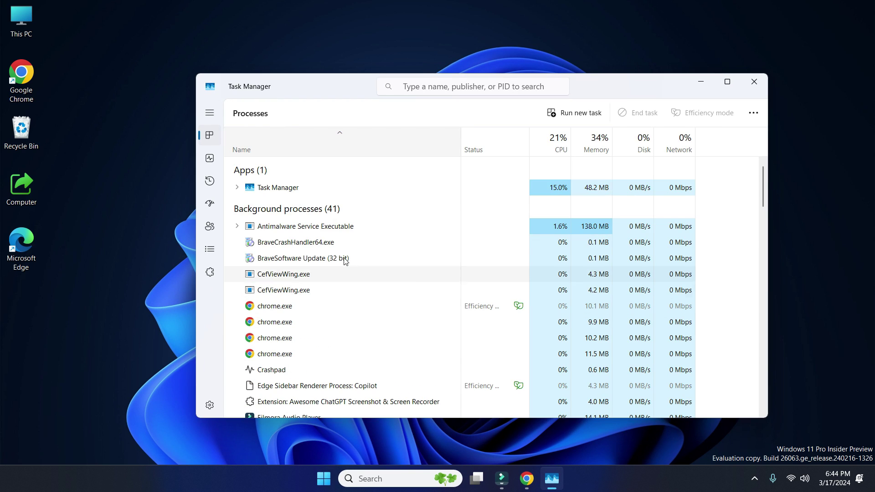
pyautogui.click(210, 113)
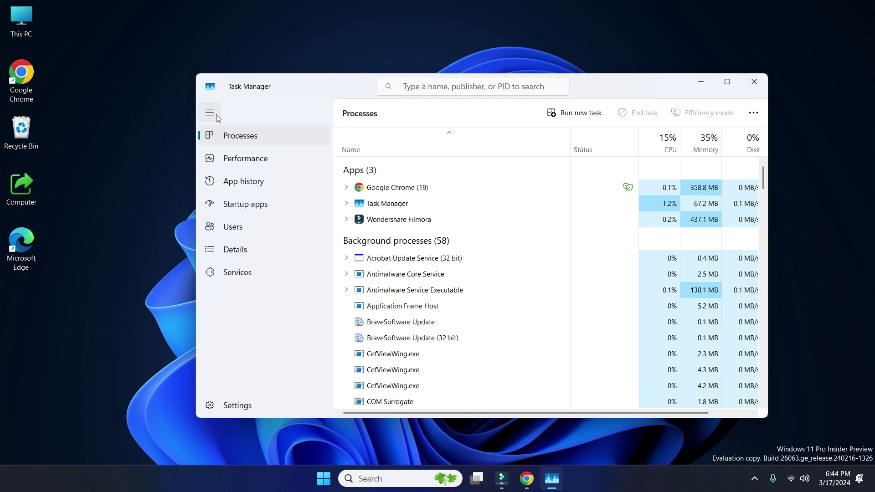
pyautogui.click(238, 165)
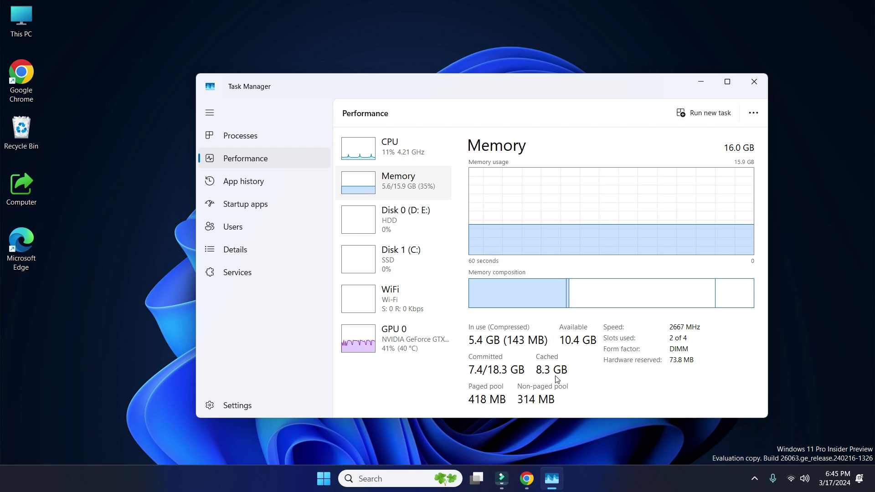
# Search 'rammap' in Chrome and download RAMMap.zip from the Microsoft Learn RAMMap v1.61 page
pyautogui.click(527, 479)
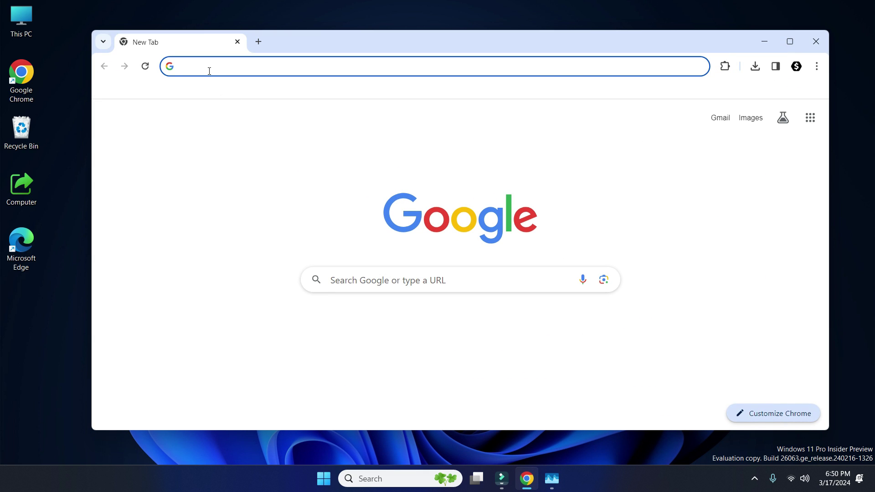
pyautogui.write('ramma')
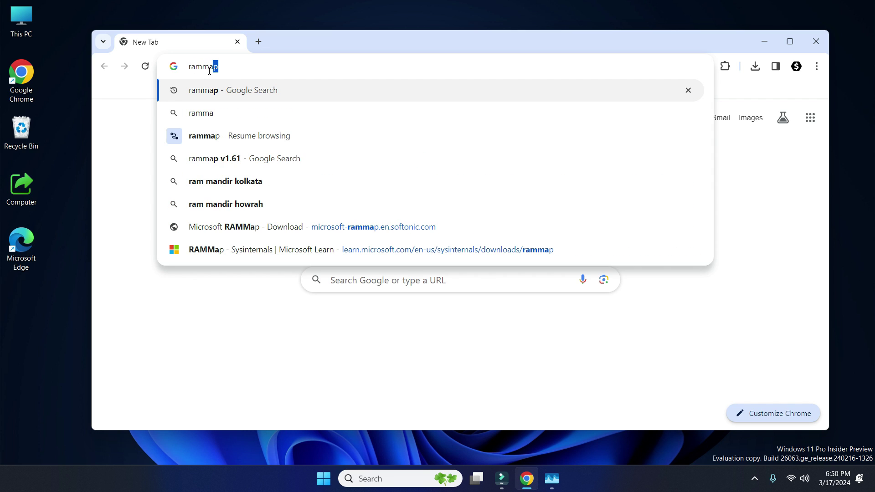
pyautogui.write('p')
pyautogui.press('Return')
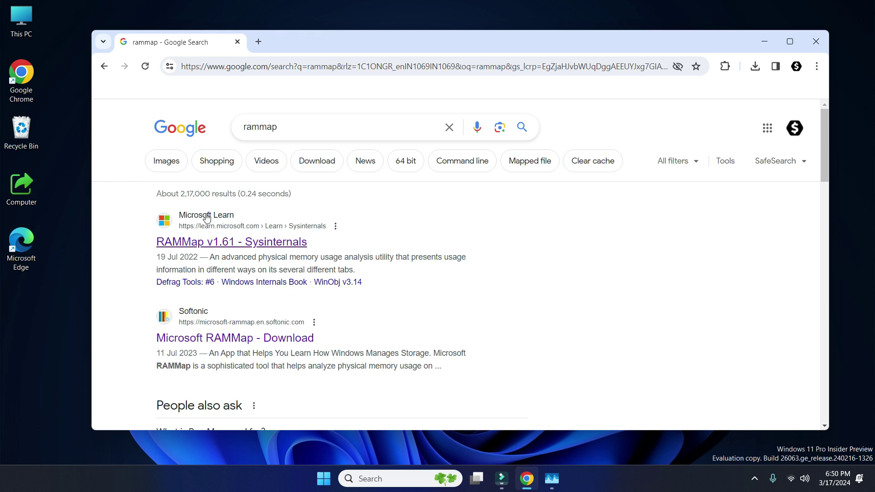
pyautogui.click(187, 241)
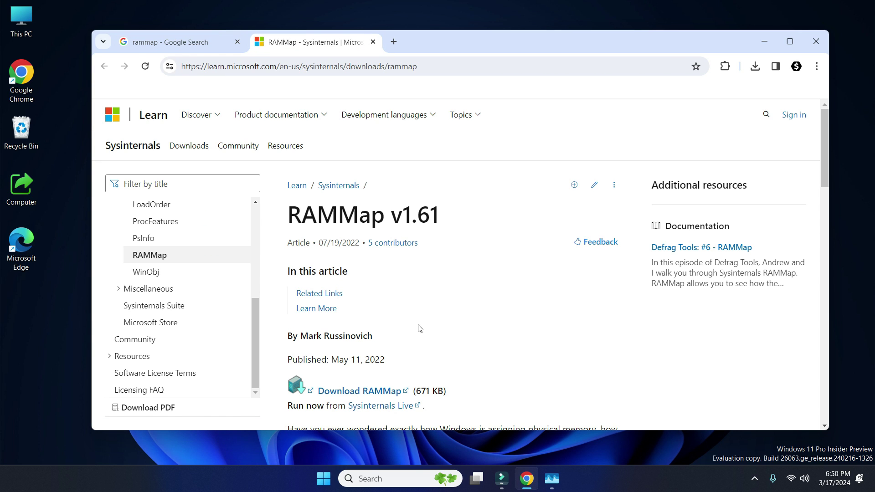
pyautogui.click(376, 394)
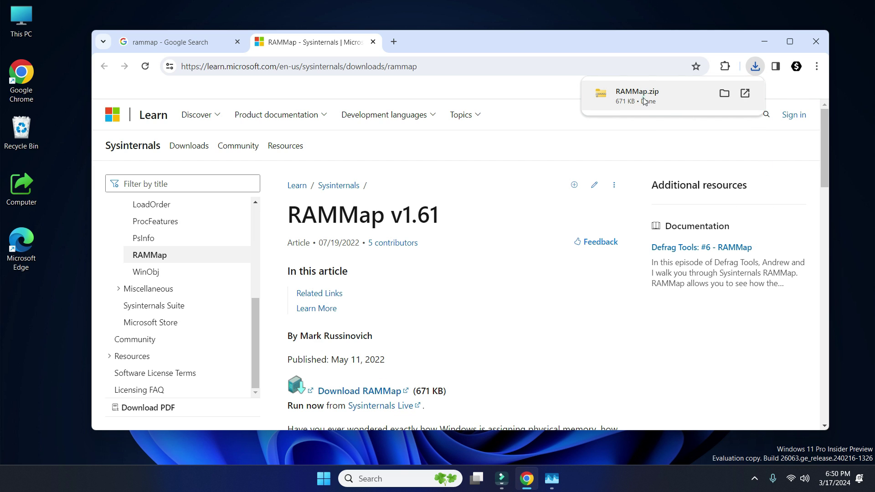
# Run RAMMap.exe directly from the downloaded RAMMap.zip, accepting the security warning
pyautogui.click(637, 96)
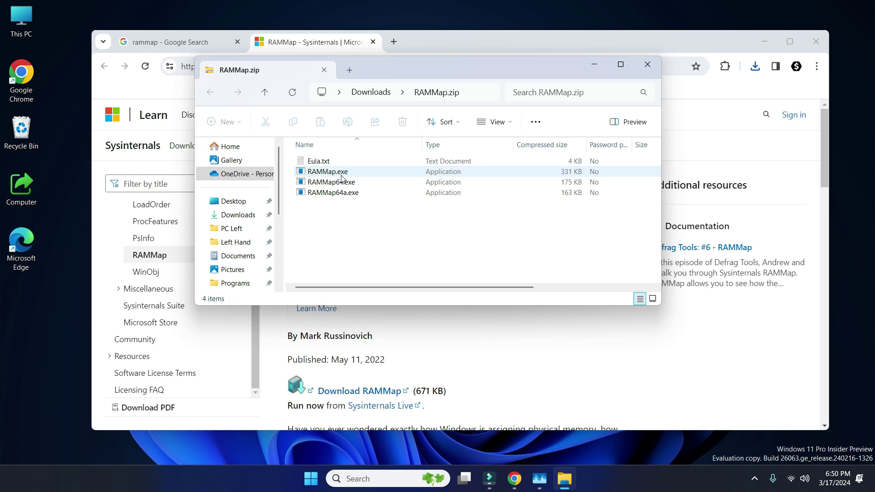
pyautogui.doubleClick(332, 173)
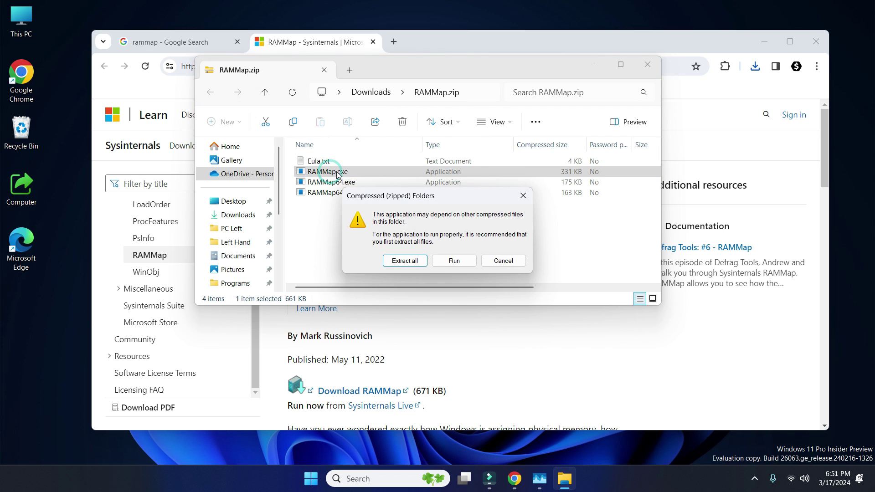
pyautogui.click(452, 261)
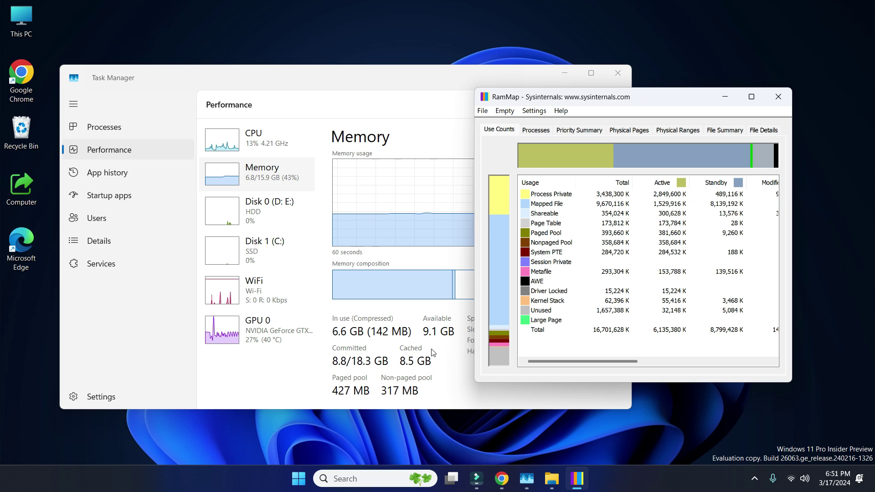
# Shift the RAMMap window slightly left and choose Empty Standby List from its Empty menu
pyautogui.moveTo(610, 108); pyautogui.dragTo(604, 111)
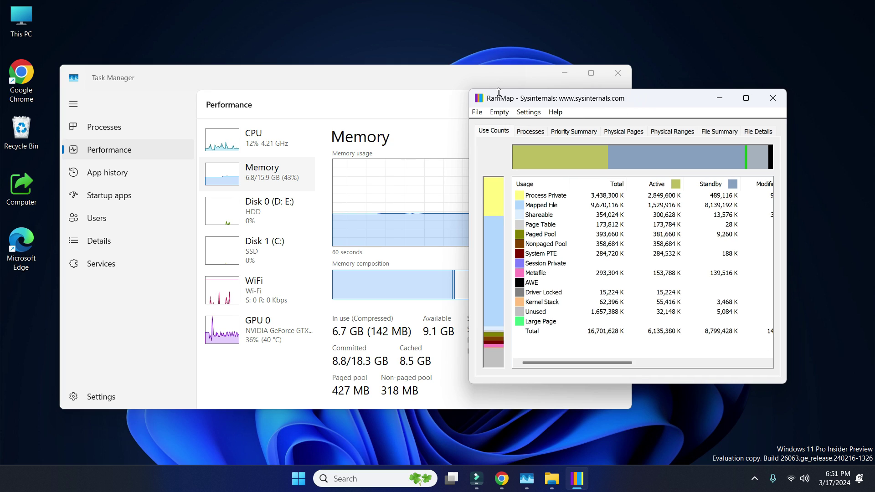
pyautogui.click(503, 114)
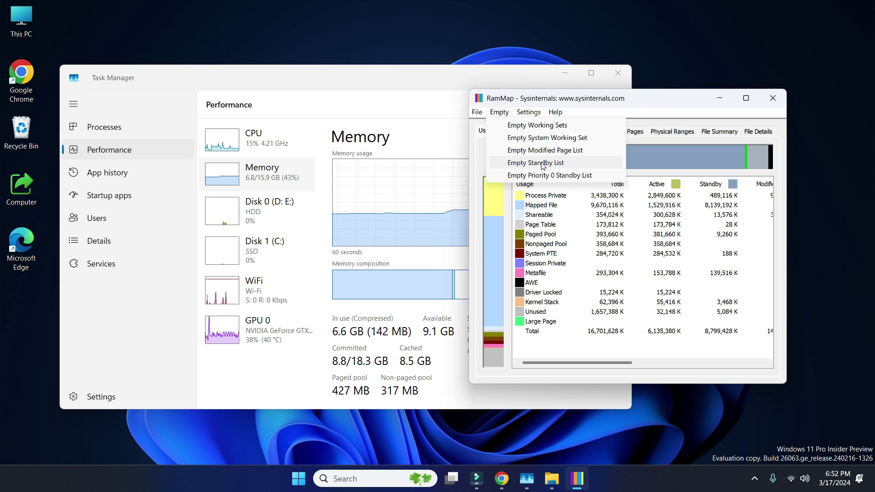
pyautogui.click(557, 165)
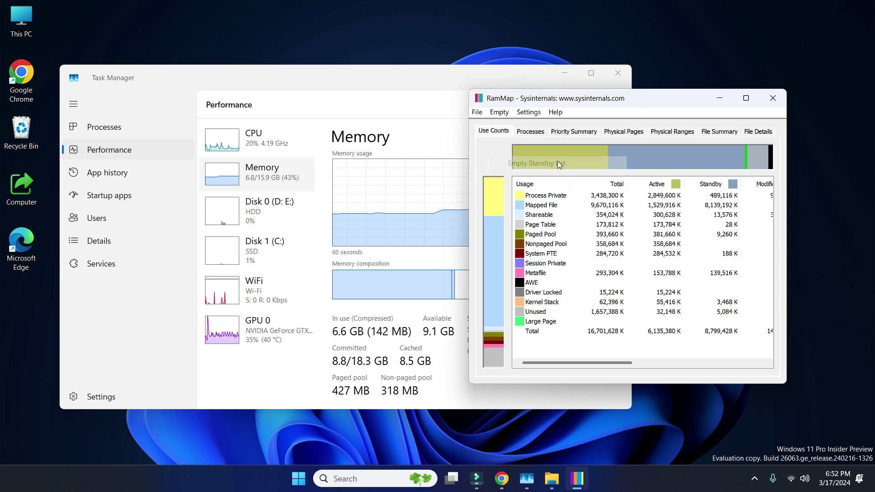